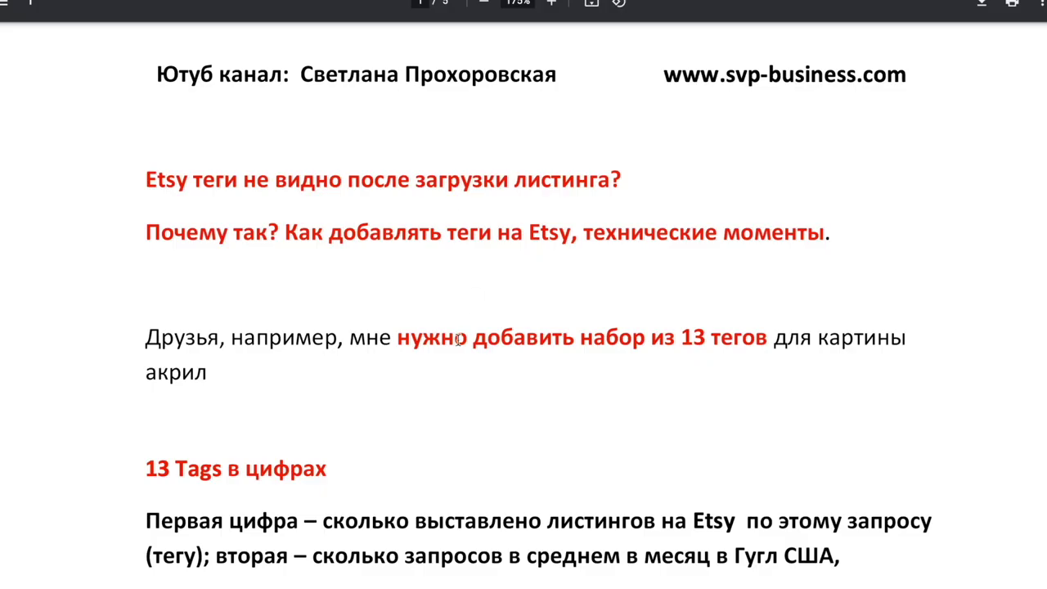
- Read the PDF guide's sections on the 13 tag figures and the two ways of adding tags to a listing
scroll(458, 340, down, 4)
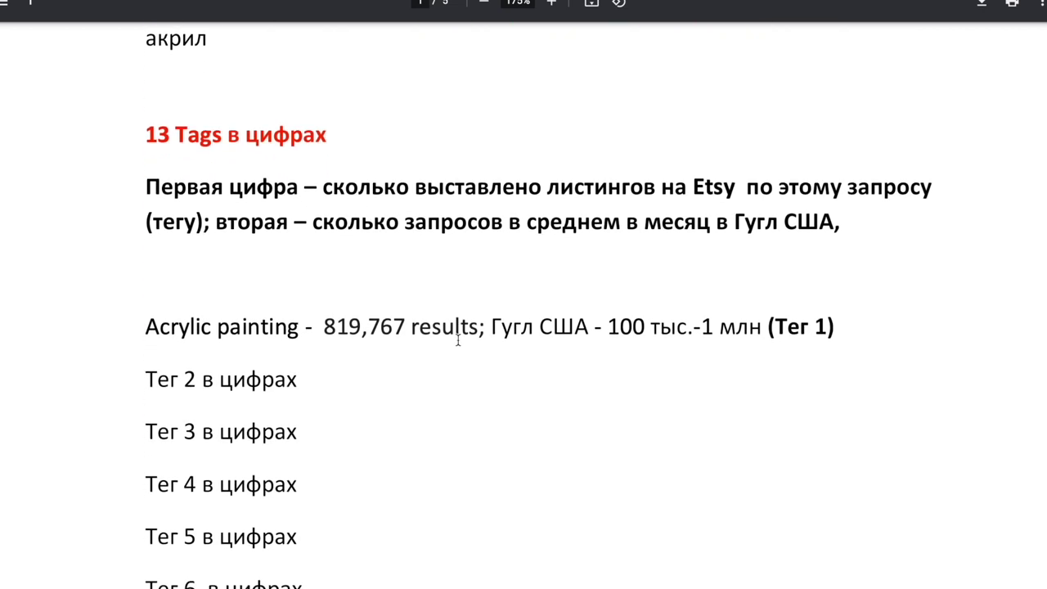
scroll(459, 340, down, 3)
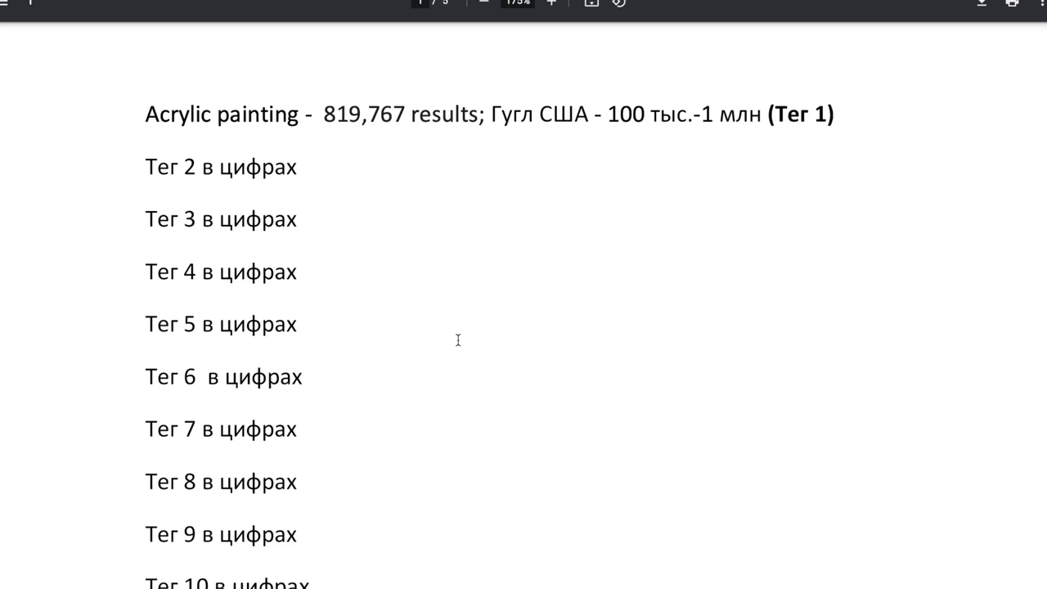
scroll(459, 339, down, 1)
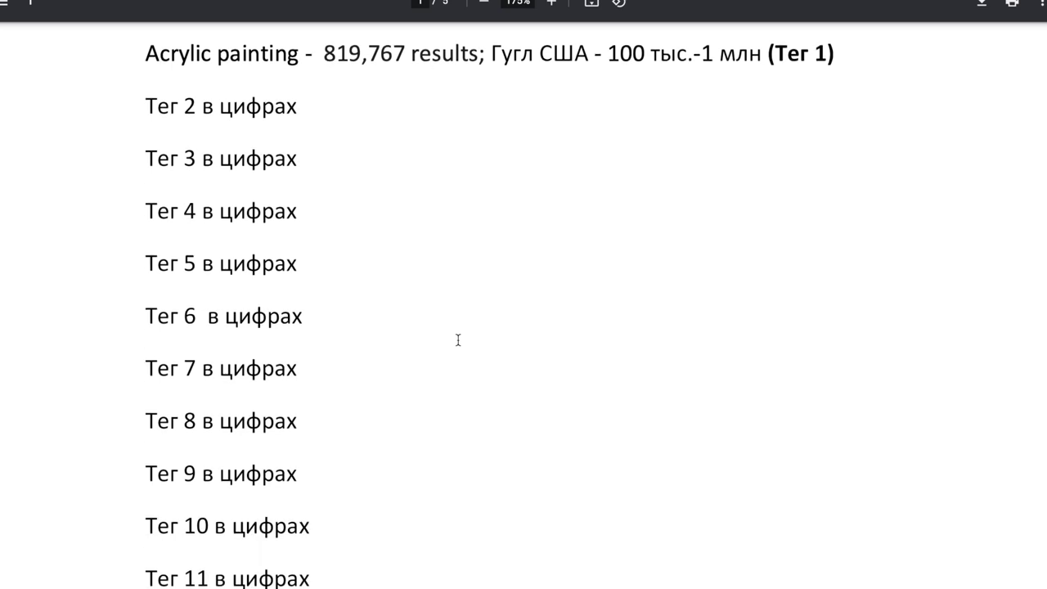
scroll(458, 339, down, 3)
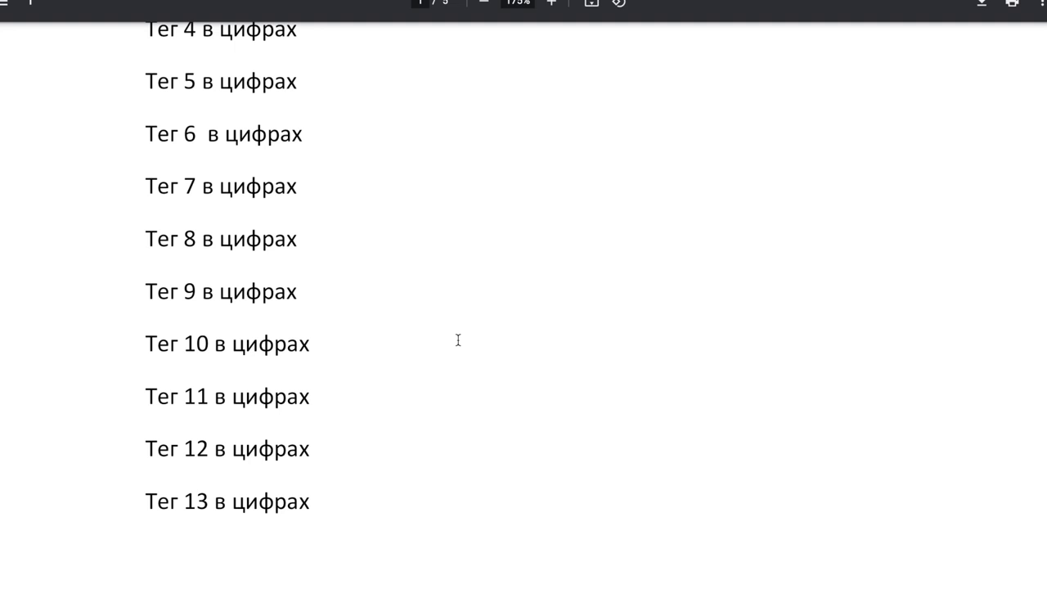
scroll(458, 340, up, 1)
scroll(458, 340, down, 7)
scroll(458, 340, down, 7)
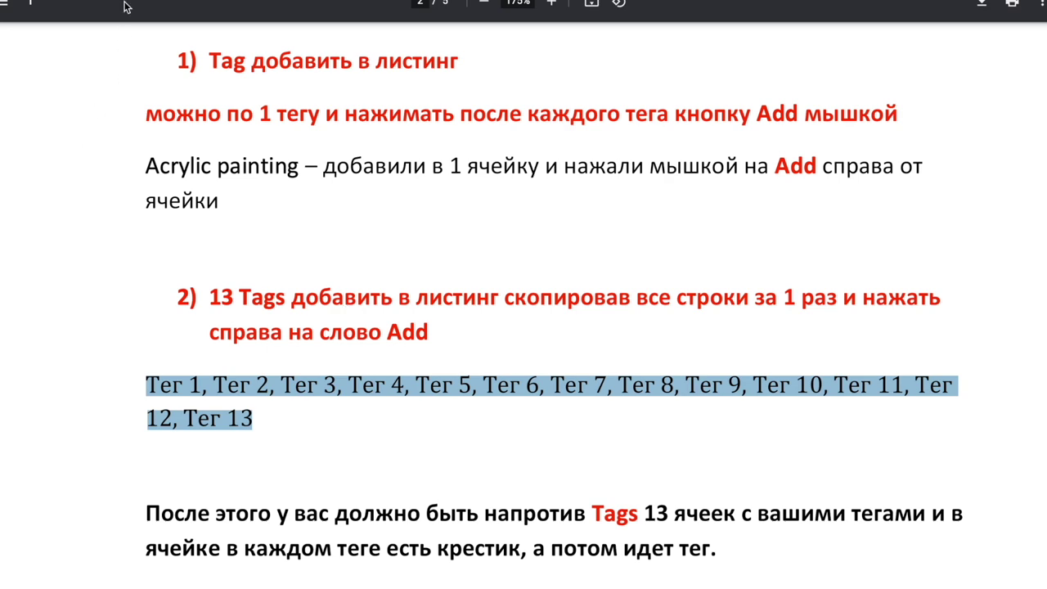
- Switch to the Etsy listing form and add the tags "tag1" and "tag2" one at a time
key(ctrl+Tab)
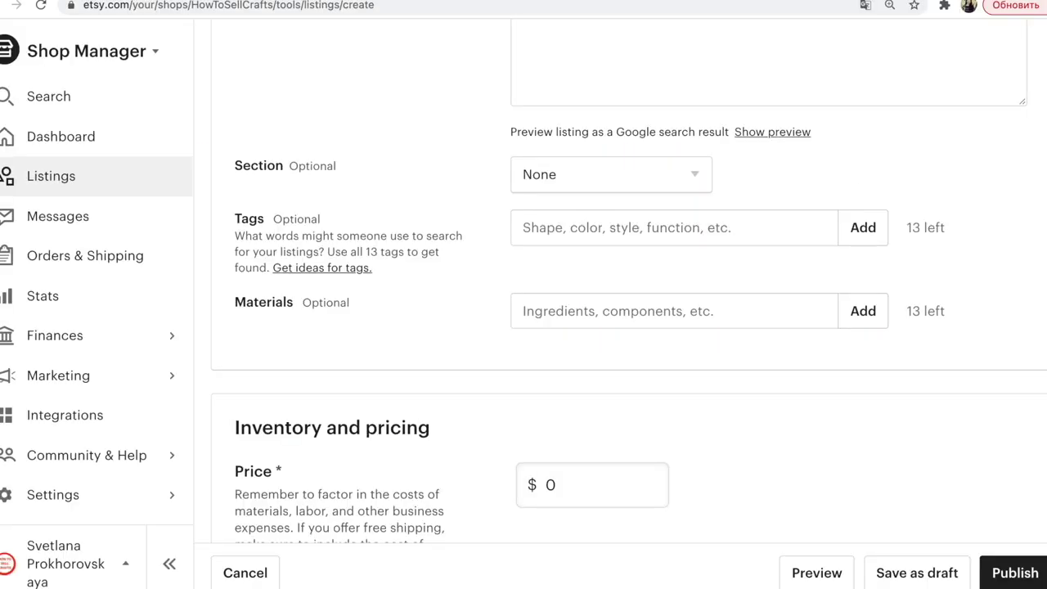
click(610, 191)
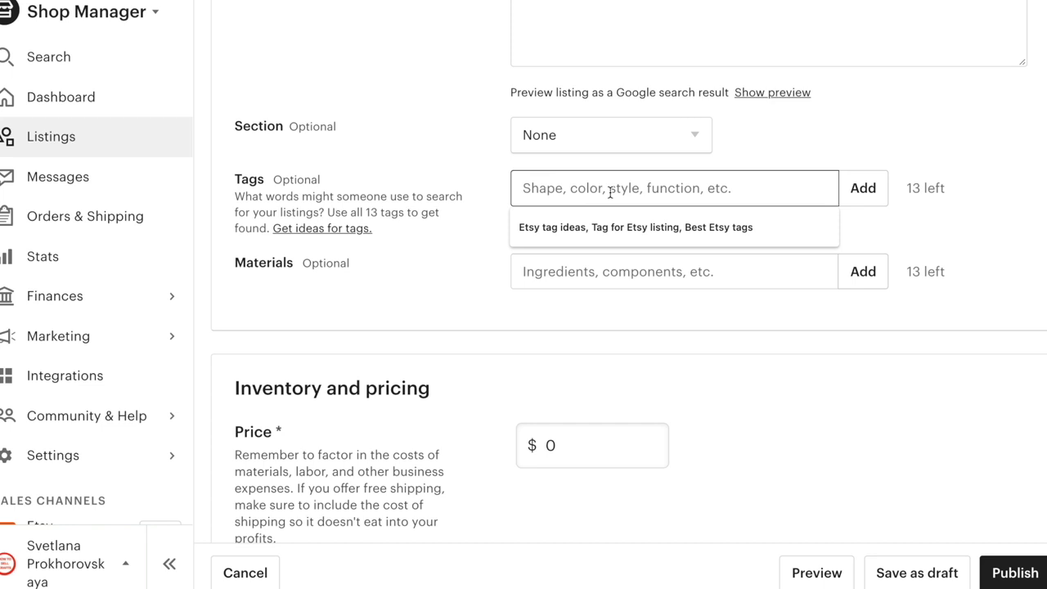
text(tag1)
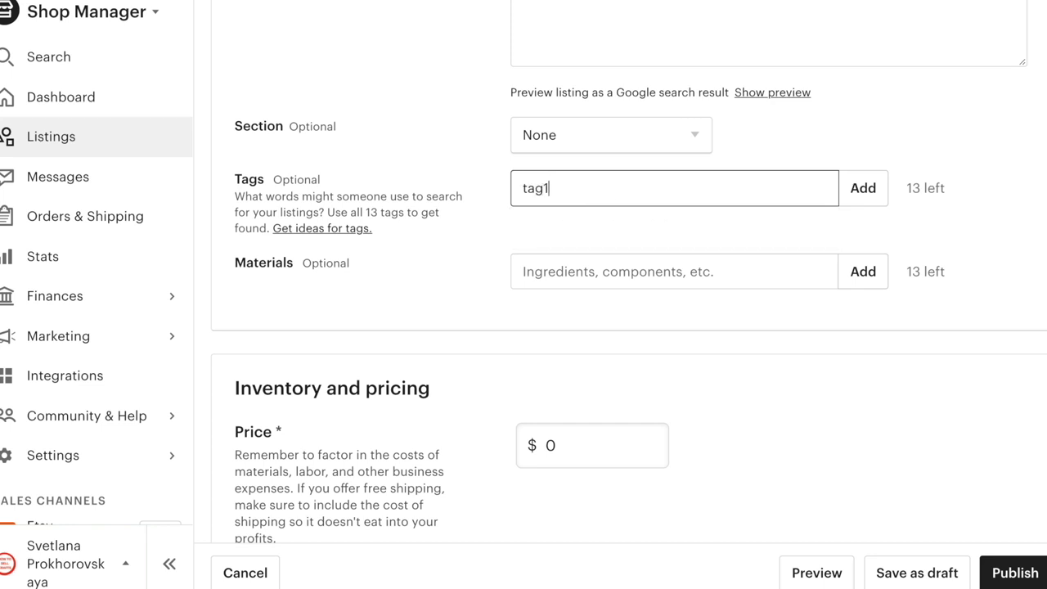
click(857, 197)
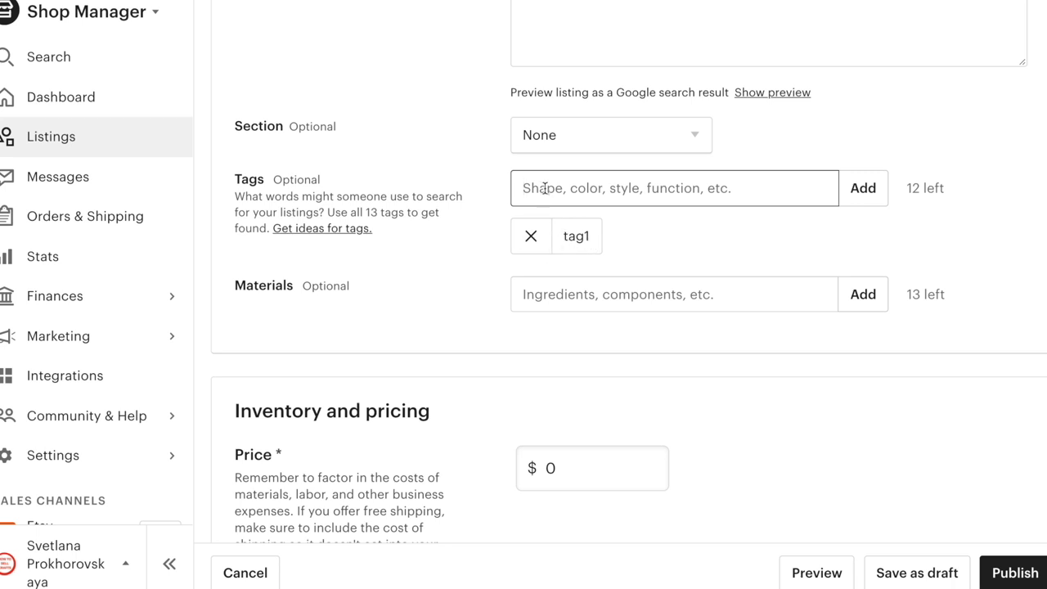
text(tag)
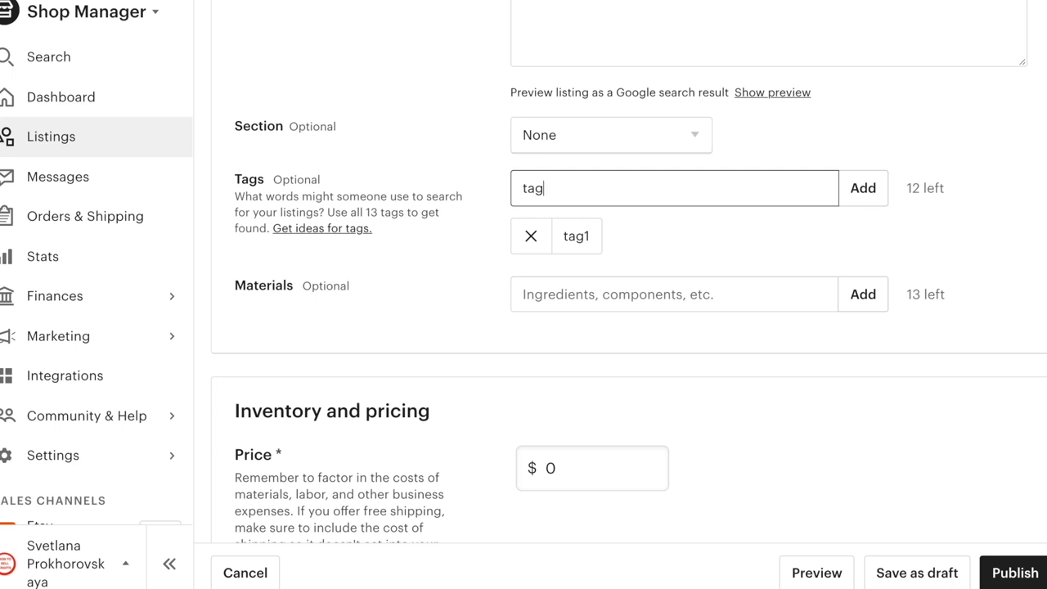
text(2)
click(857, 200)
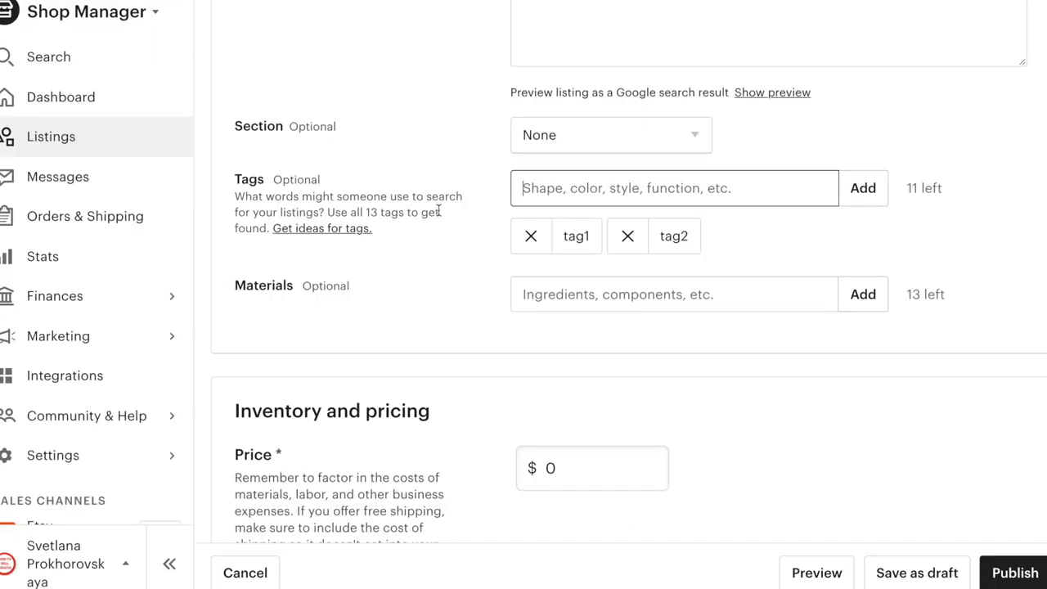
- Remove both existing tags and add the copied set Тег 1 through Тег 13 to the listing all at once
click(531, 237)
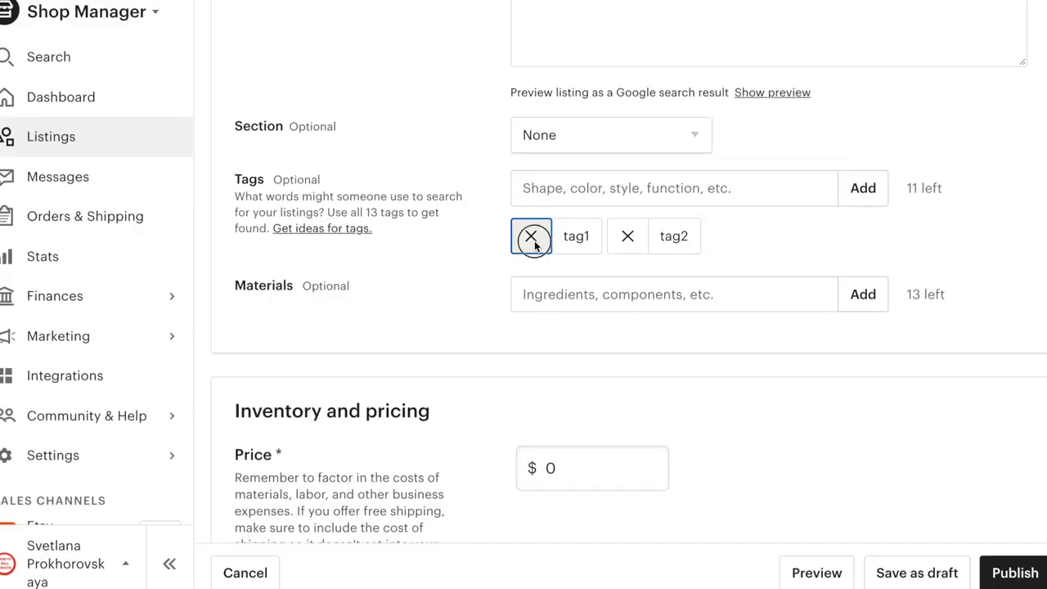
click(531, 237)
click(557, 187)
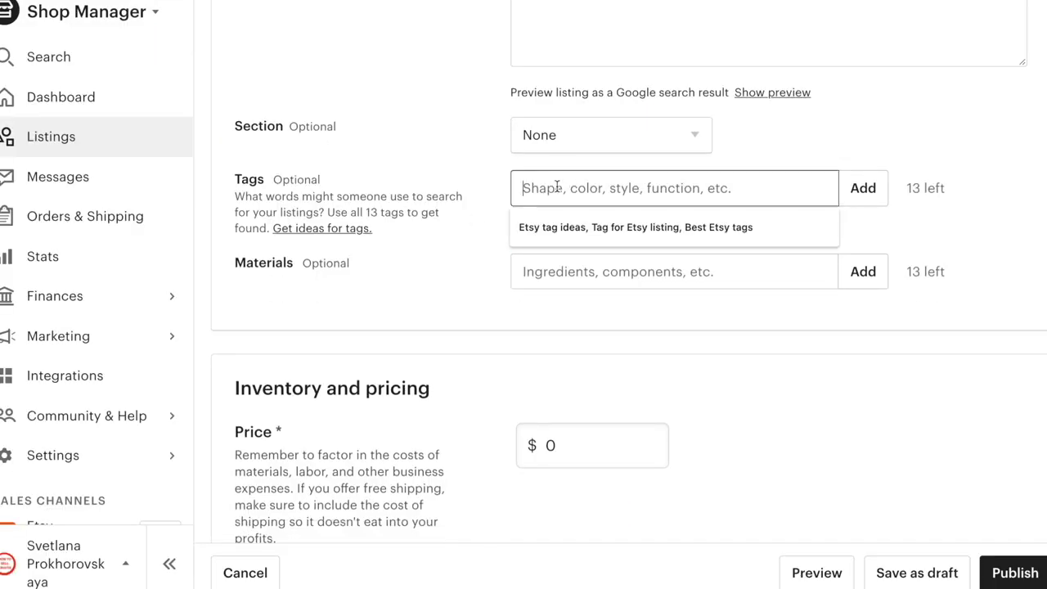
right_click(557, 187)
click(589, 299)
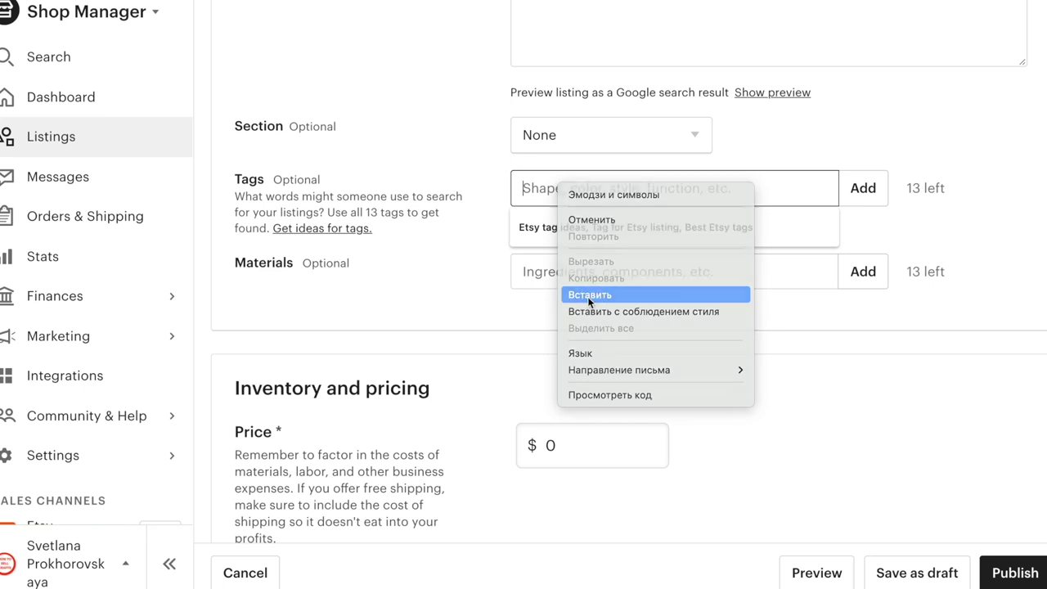
click(854, 190)
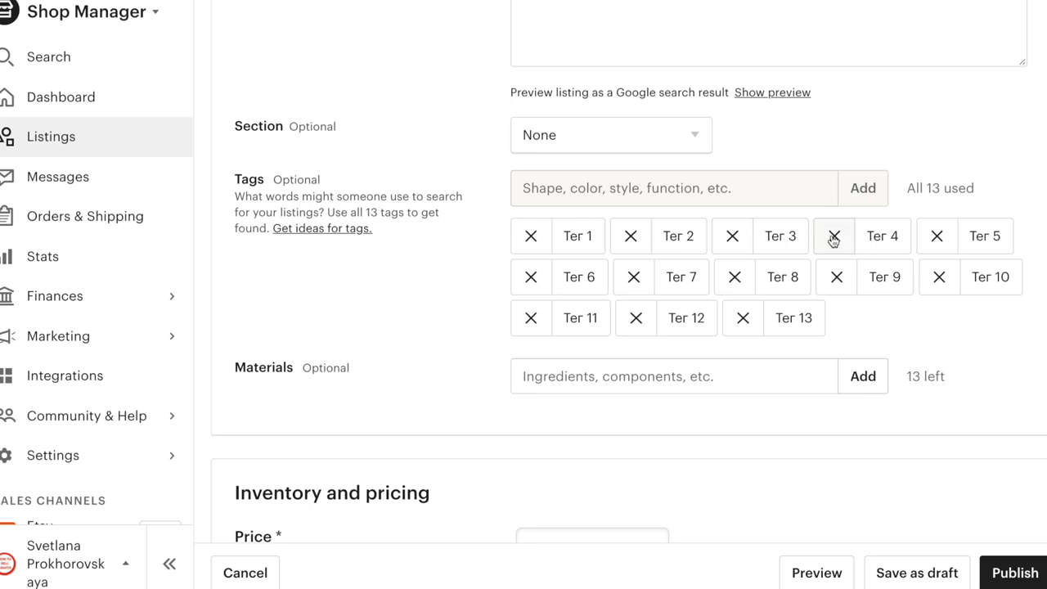
drag(908, 188, 977, 196)
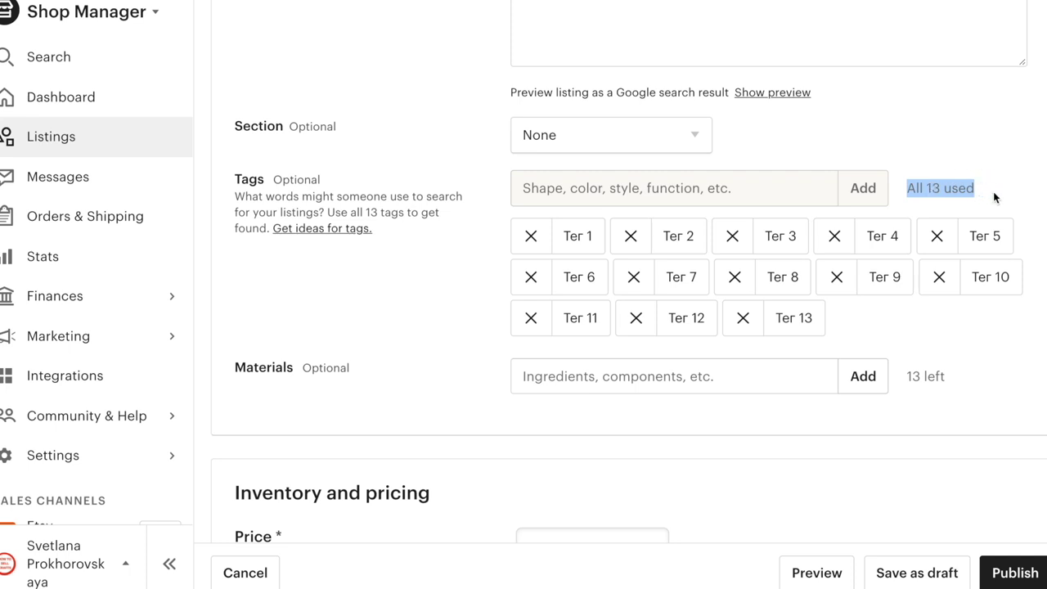
- Replace the thirteenth tag with a new tag "tag13"
click(743, 318)
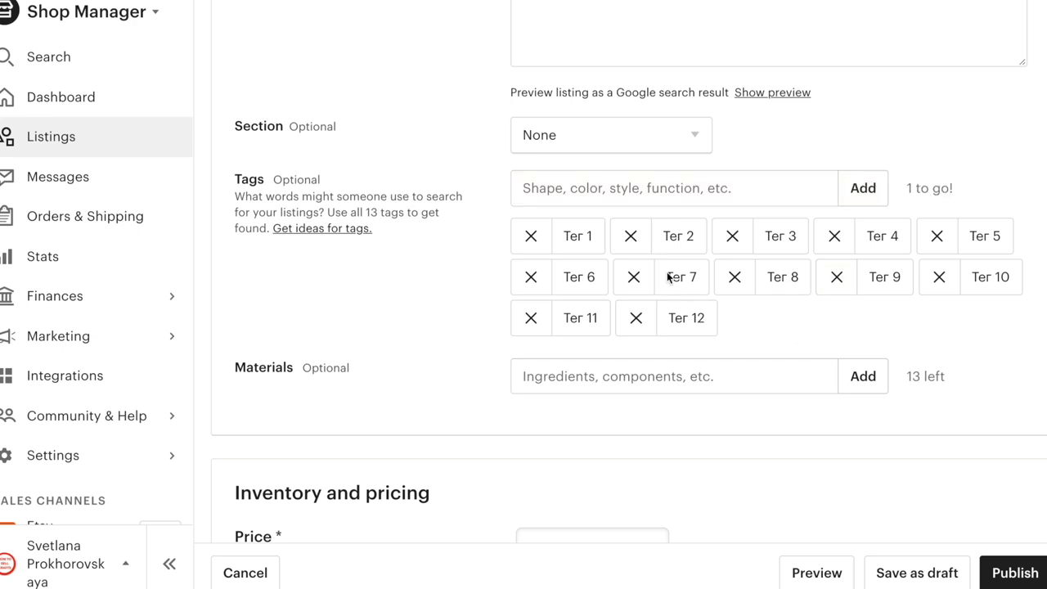
click(612, 190)
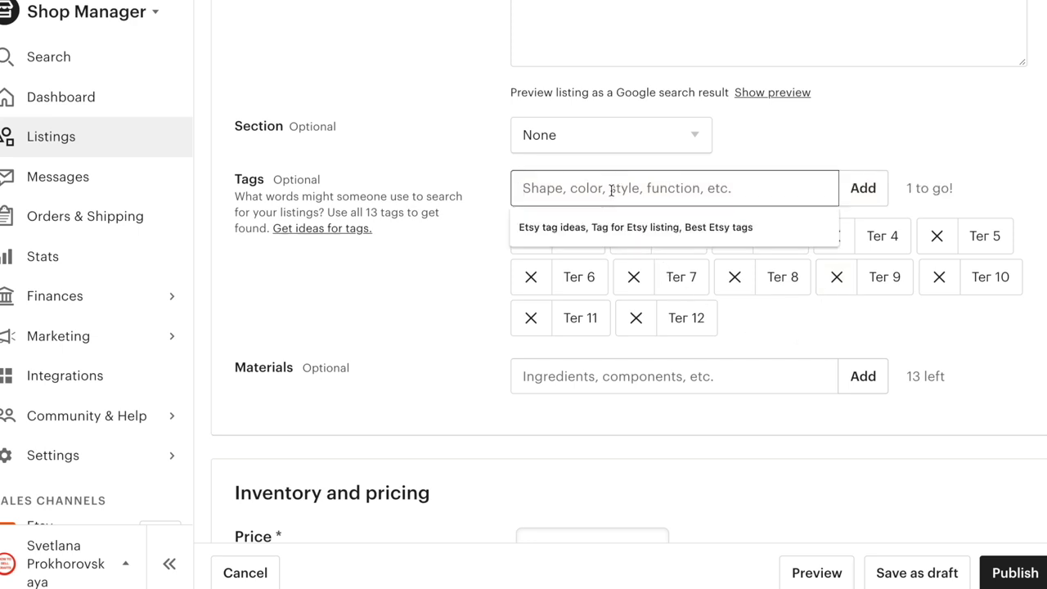
text(ta)
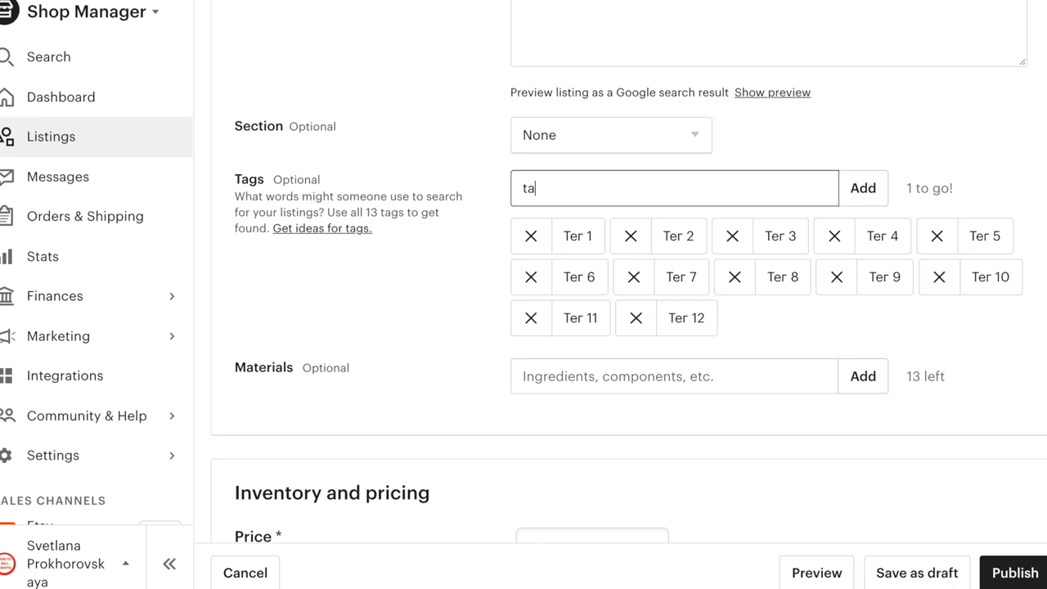
text(g13)
drag(908, 188, 958, 185)
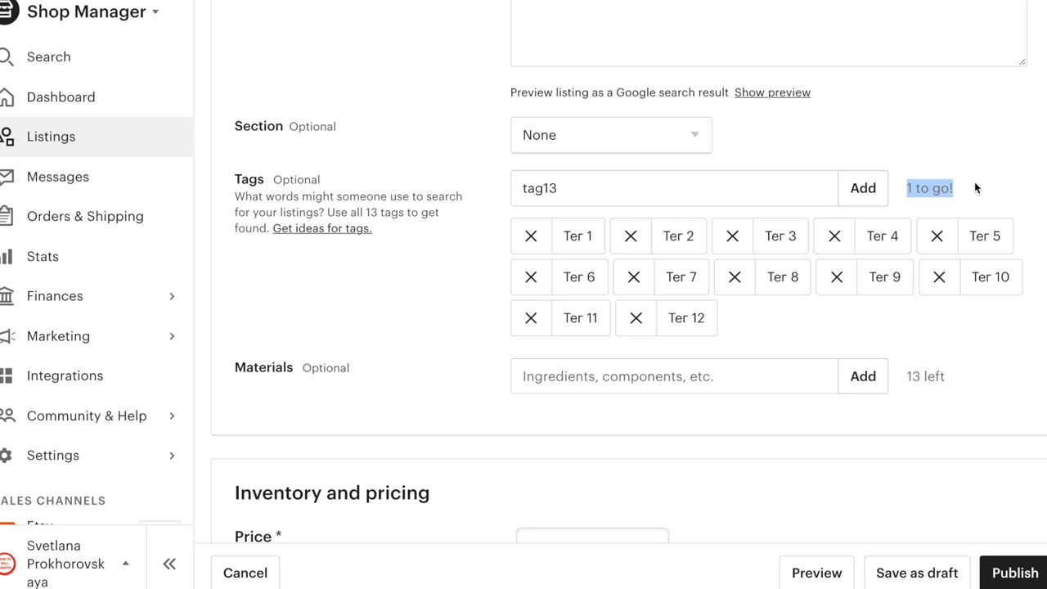
click(869, 196)
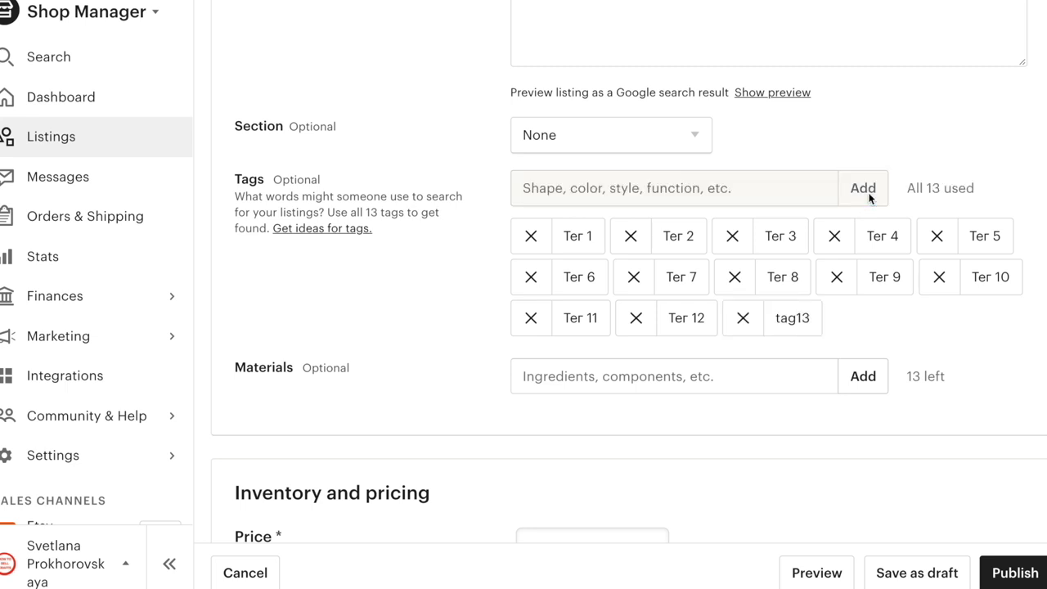
drag(907, 188, 990, 192)
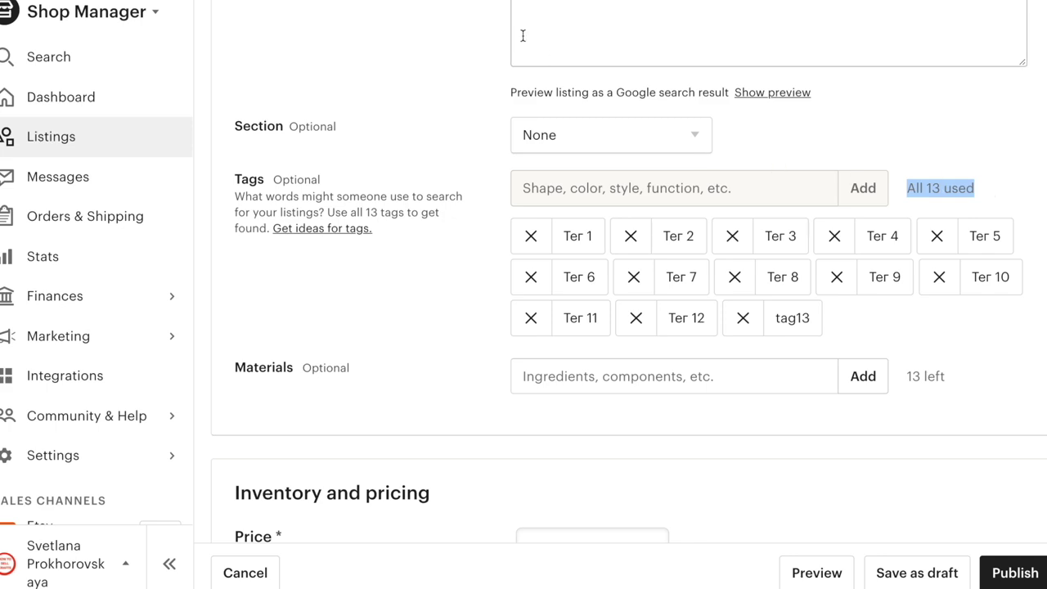
- Return to the PDF guide and read how to check the saved listing as a buyer and how tags are displayed
click(523, 2)
scroll(554, 291, down, 5)
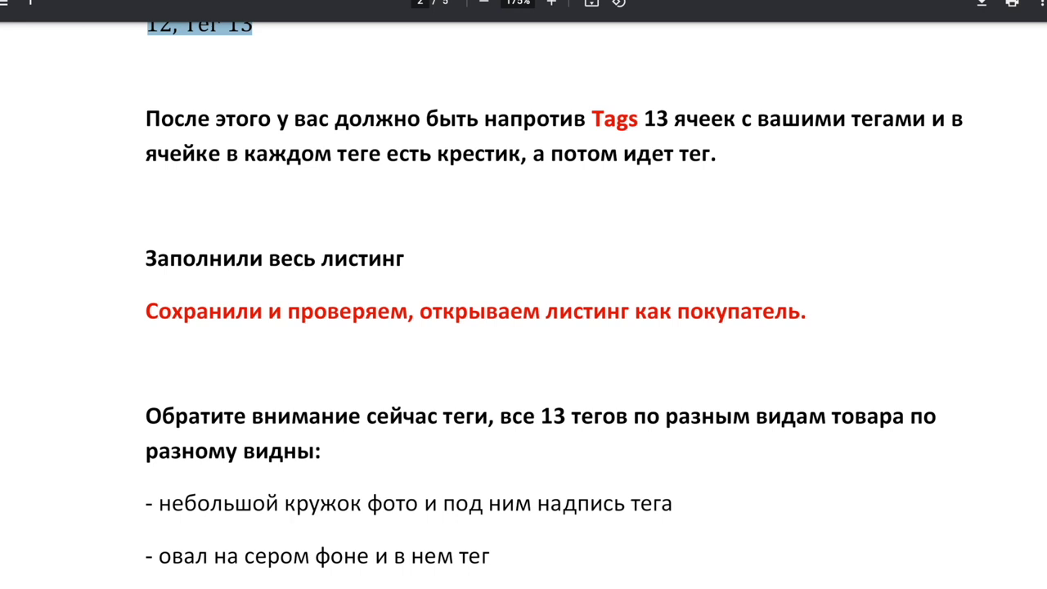
scroll(554, 305, down, 3)
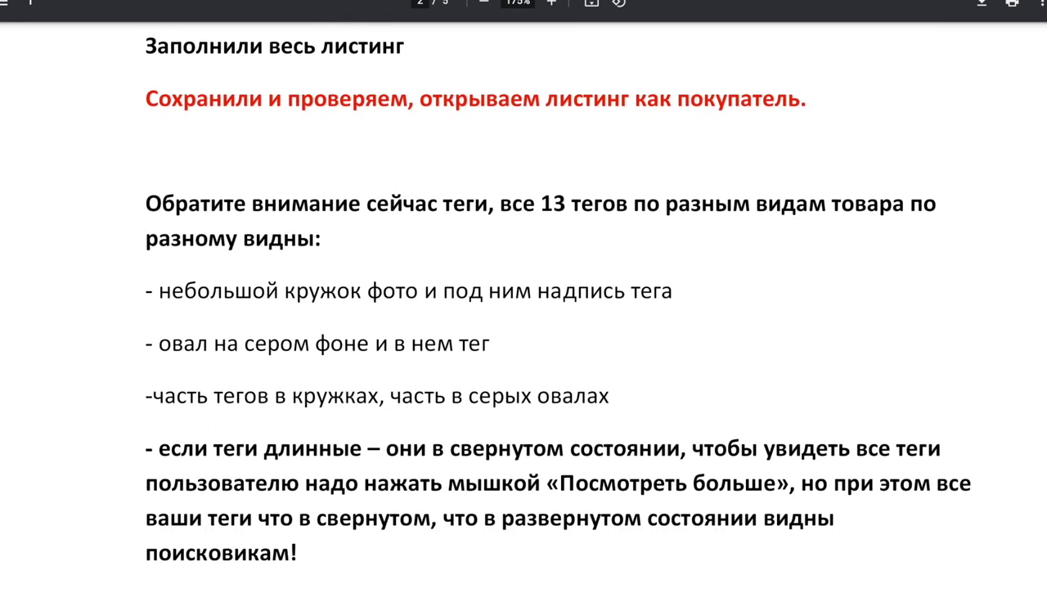
scroll(559, 298, down, 2)
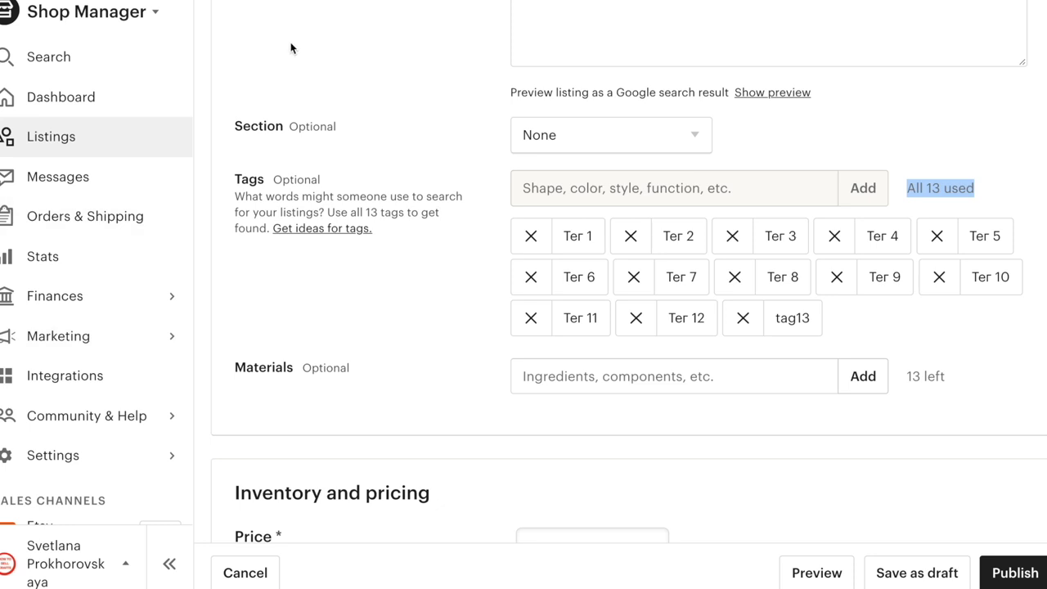
- View the shop's "Sell on Etsy. How to start an Etsy shop" listing as a buyer and examine the page's lower part for its tags
right_click(65, 524)
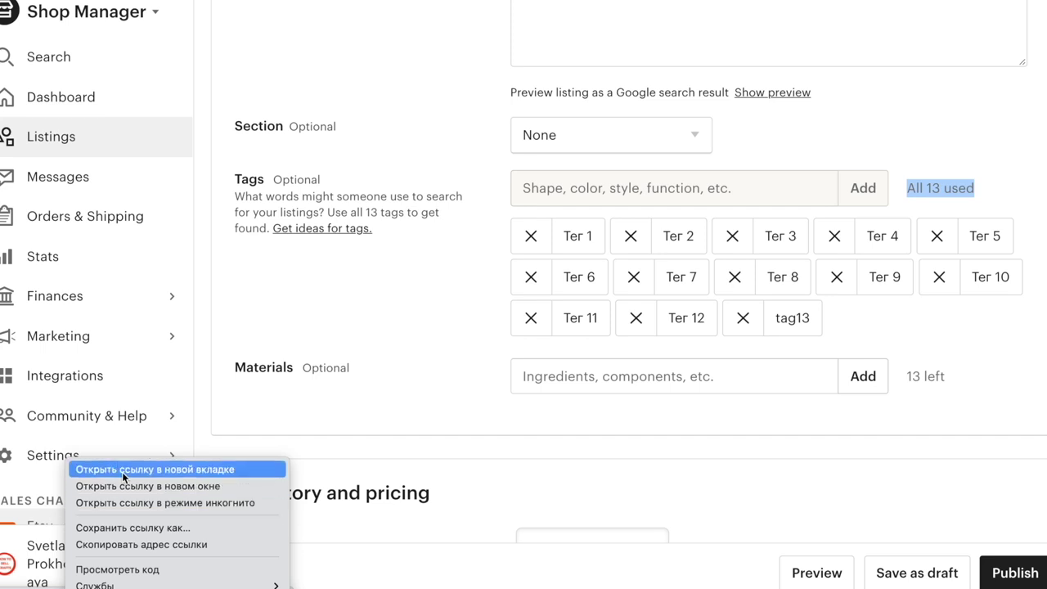
key(Escape)
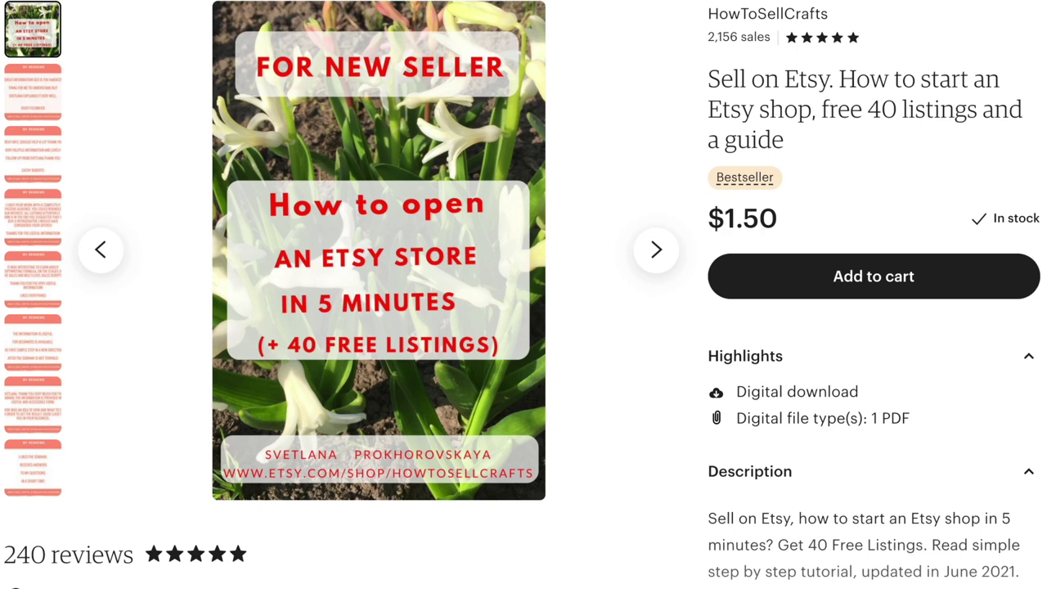
scroll(524, 295, down, 1)
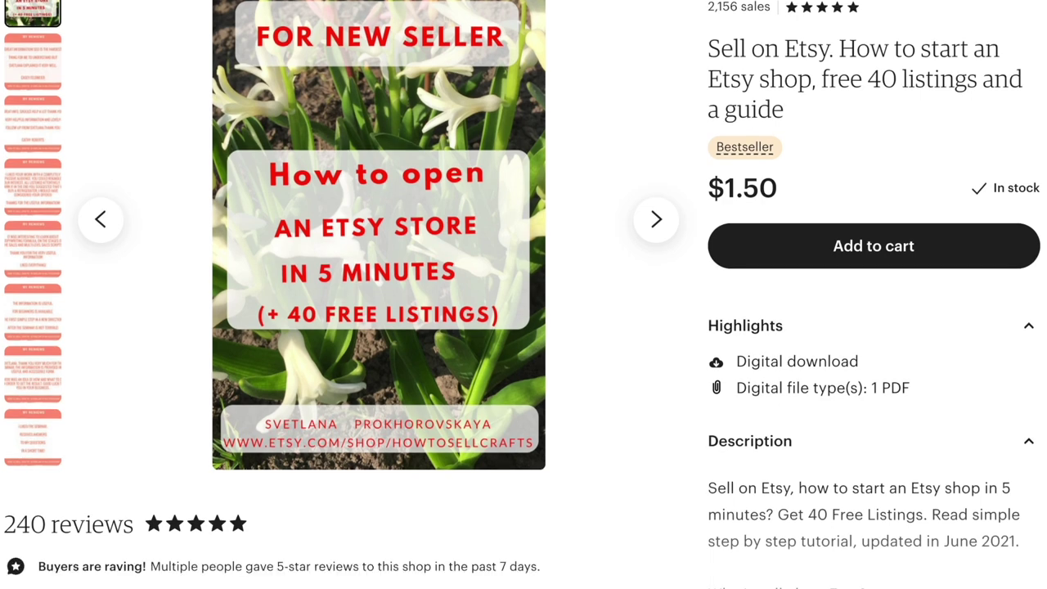
scroll(524, 295, down, 3)
scroll(524, 295, down, 10)
scroll(524, 294, down, 10)
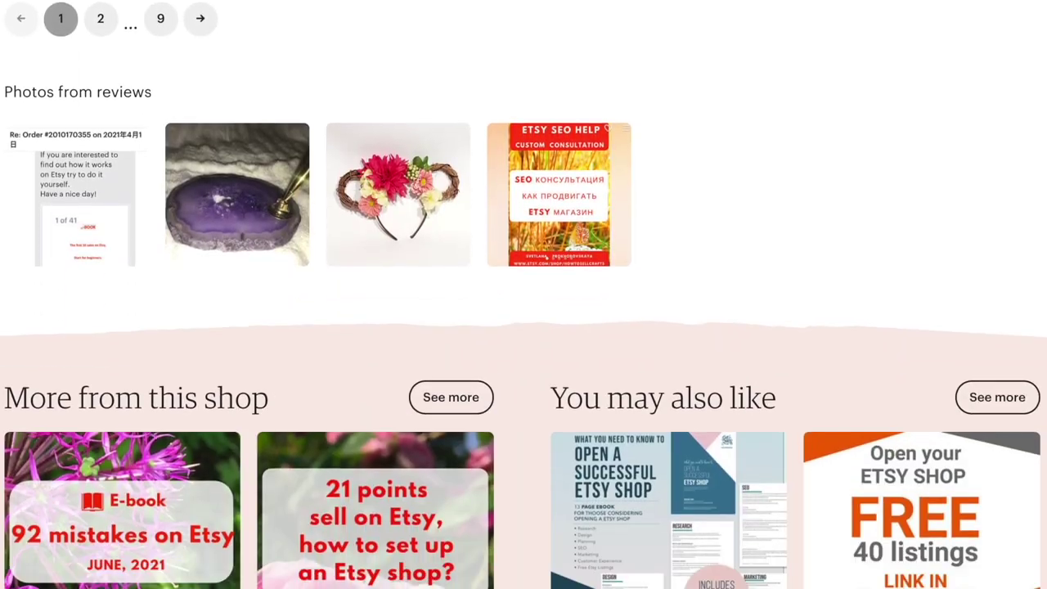
scroll(523, 295, down, 10)
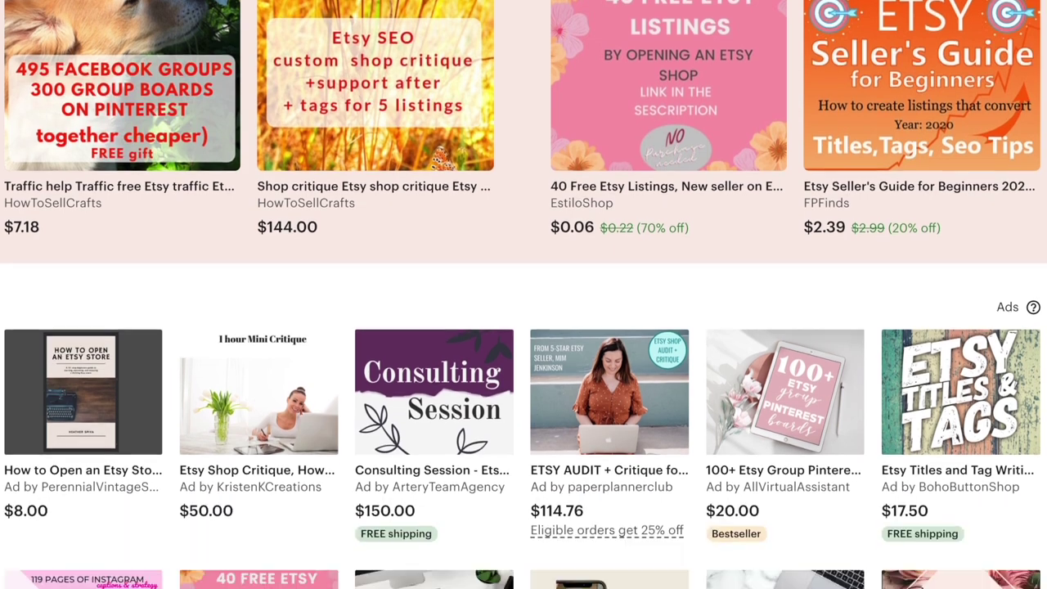
scroll(524, 294, down, 10)
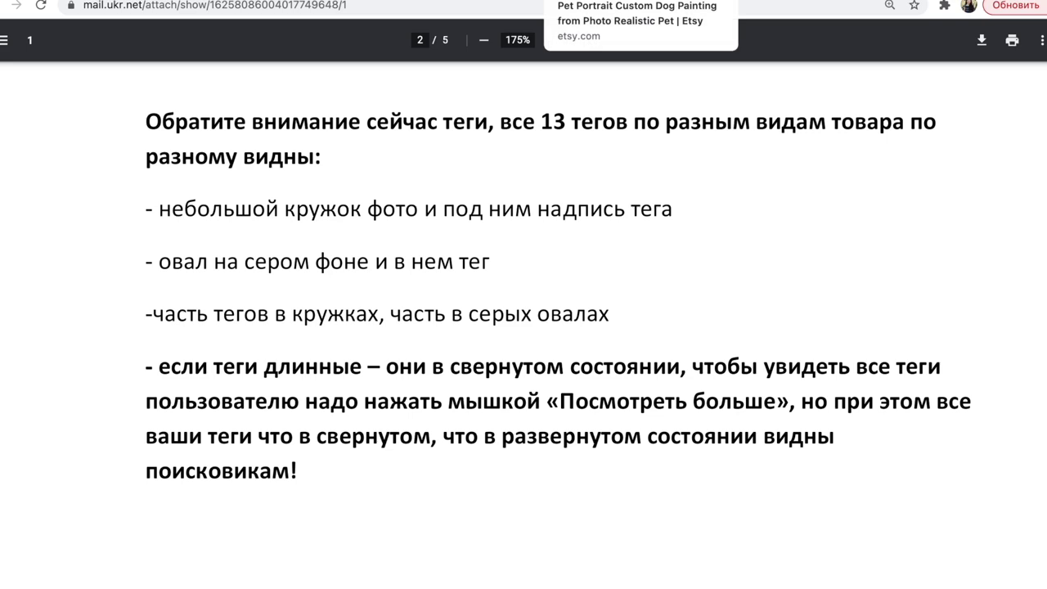
- Switch to the Pet Portrait Custom Dog Painting listing and examine how its tags appear under "Explore related searches"
click(622, 0)
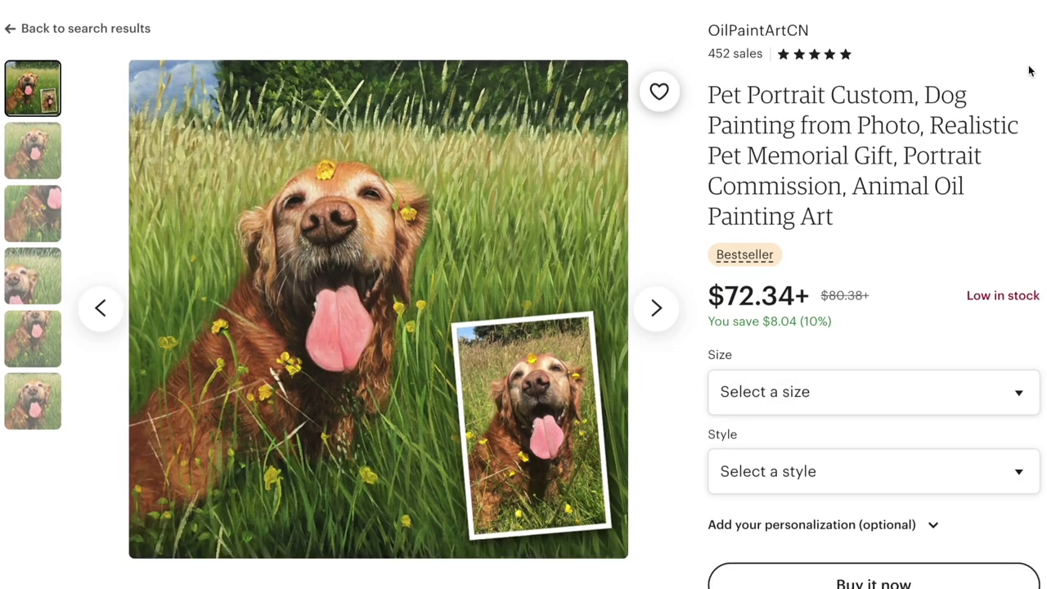
scroll(1030, 71, down, 6)
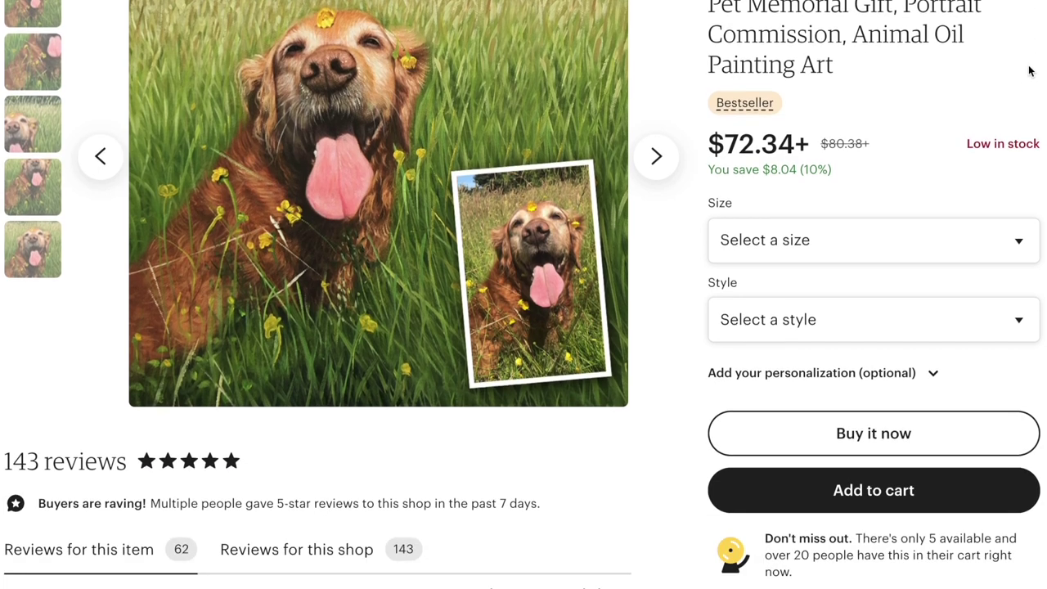
scroll(1031, 71, down, 9)
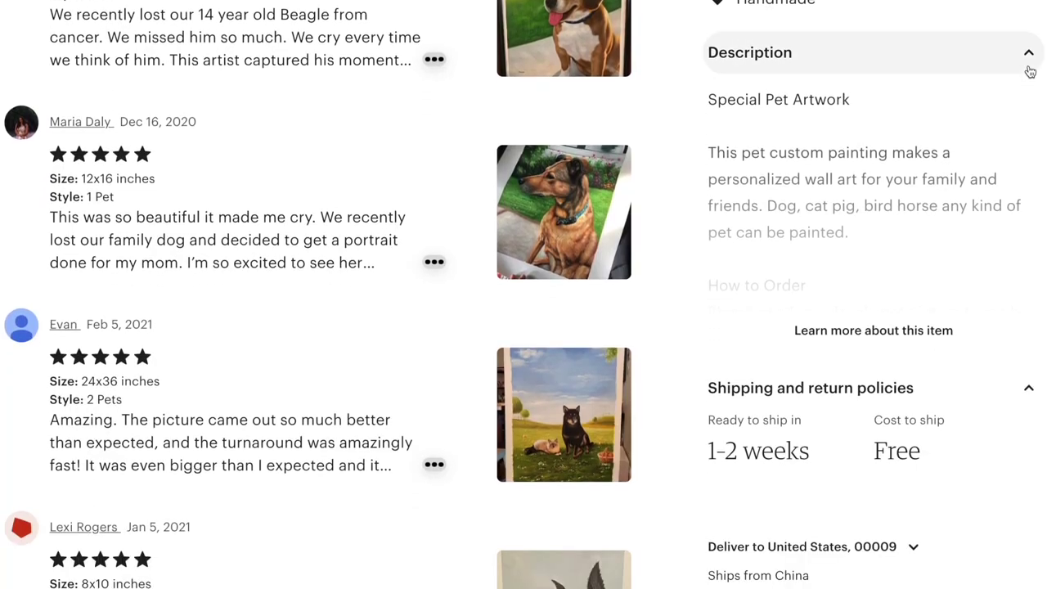
scroll(1031, 72, down, 9)
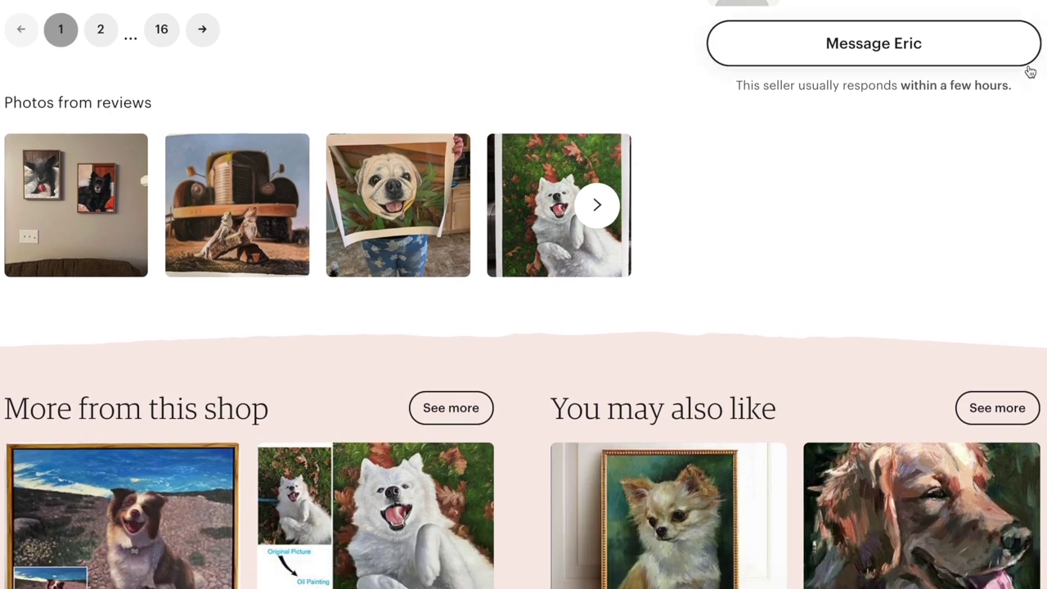
scroll(1030, 71, down, 9)
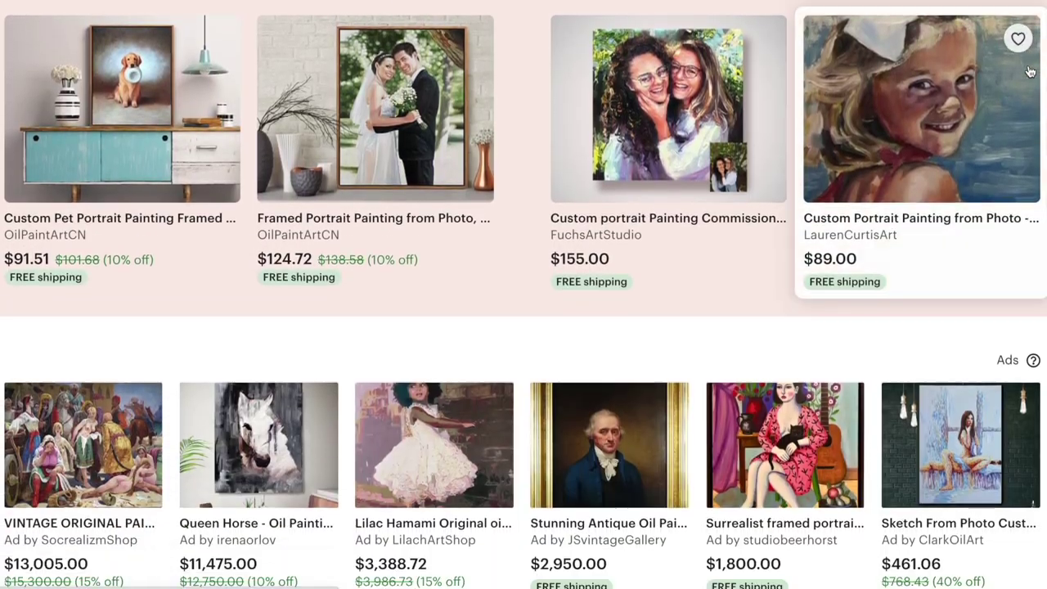
scroll(1031, 71, down, 6)
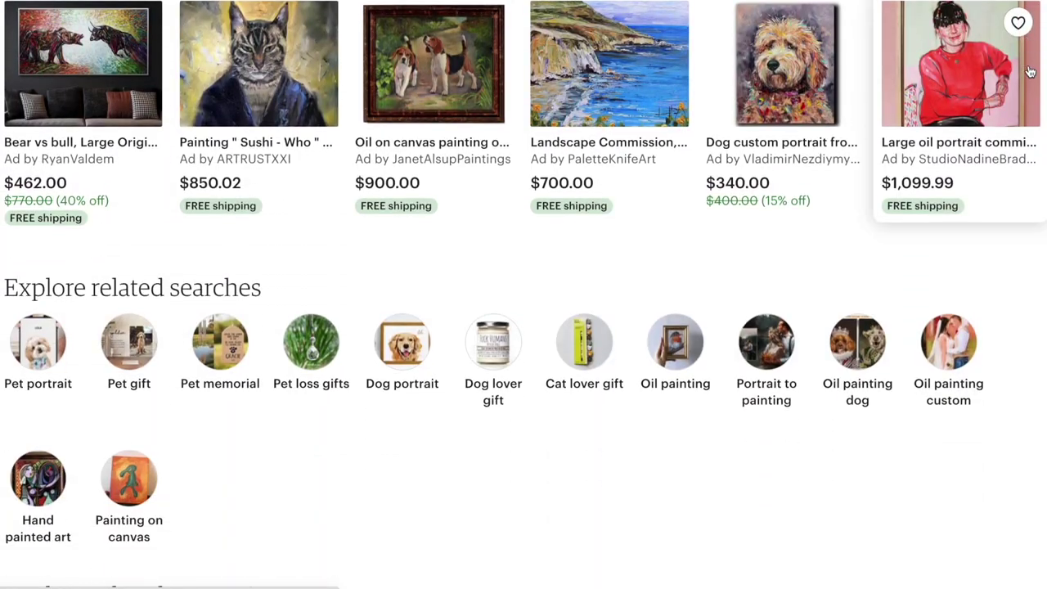
scroll(1031, 71, down, 1)
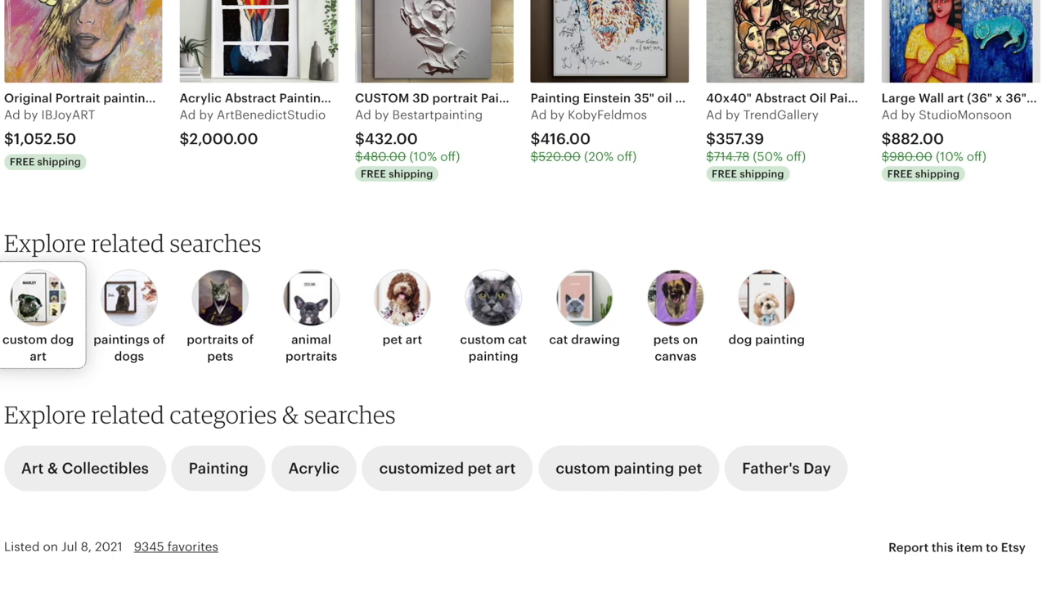
- Open the "custom dog art" tag from the listing's related searches and look through the matching products
click(18, 329)
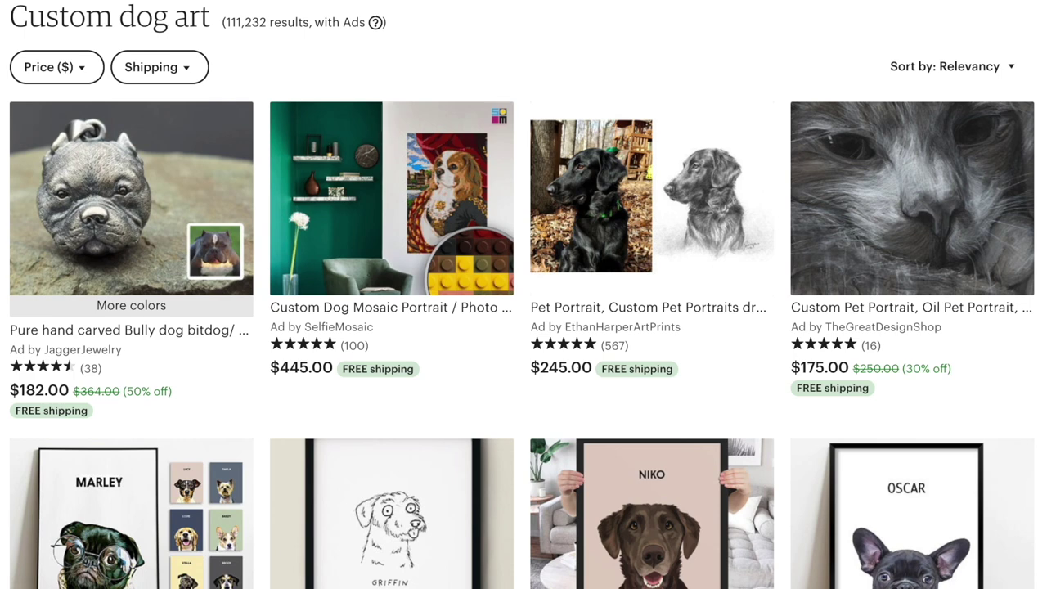
scroll(524, 294, down, 3)
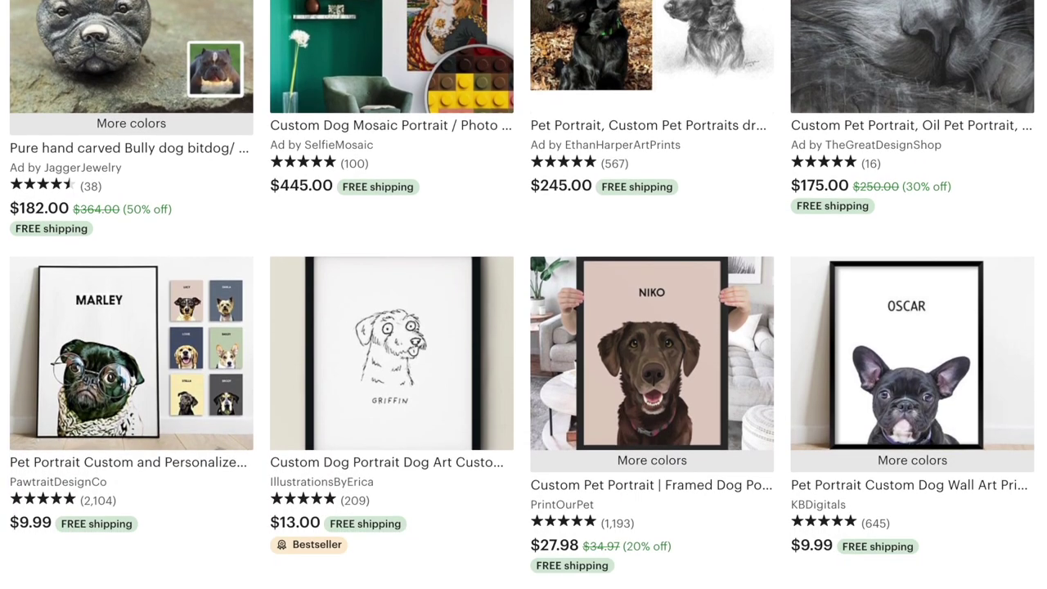
scroll(523, 294, down, 3)
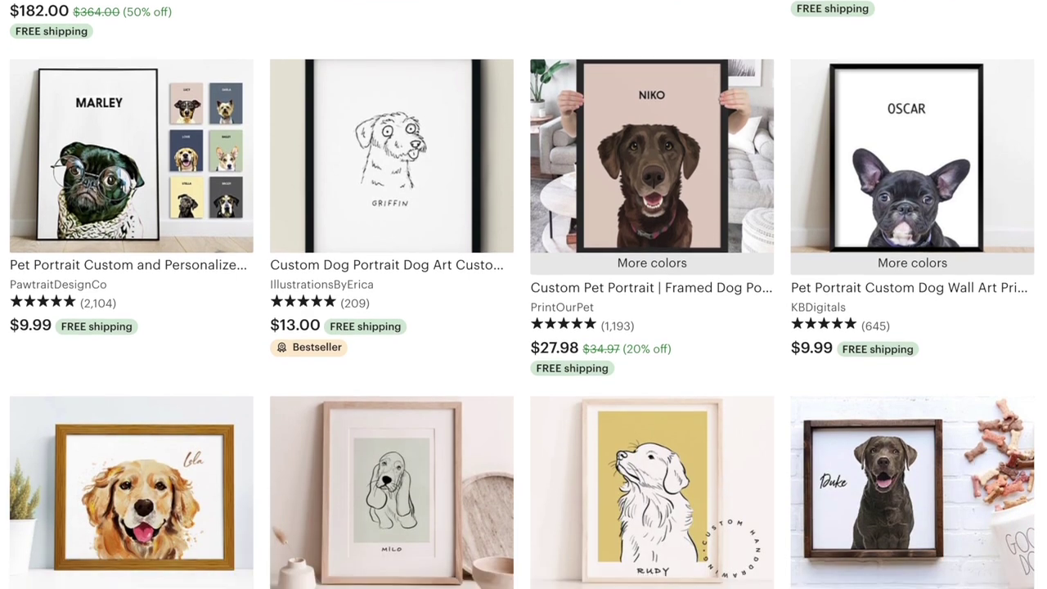
scroll(524, 294, down, 8)
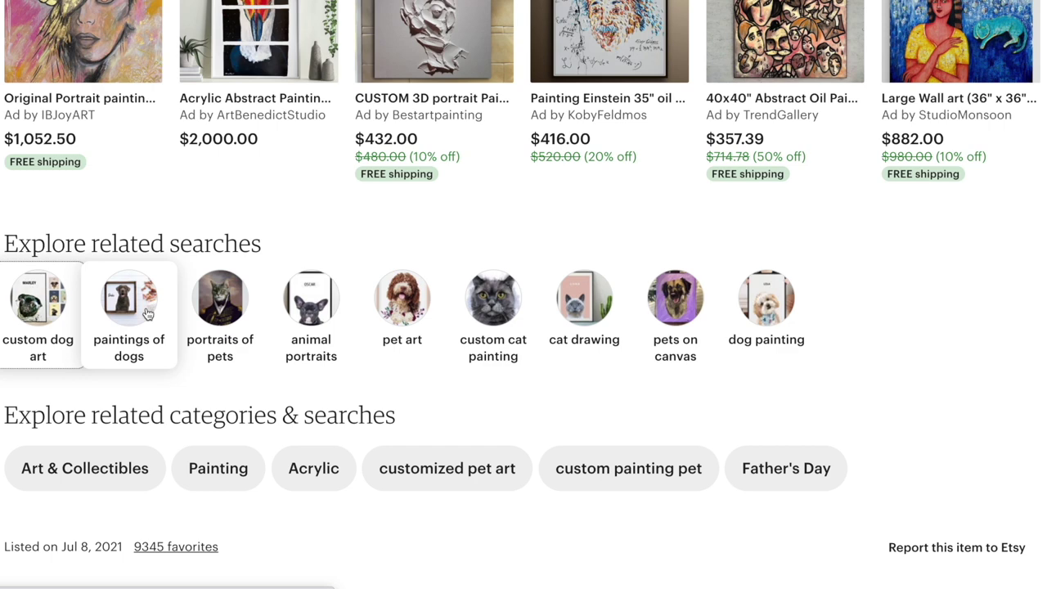
- Open the "animal portraits" tag from the listing's related searches, dismiss the translation pop-up and view the results
click(300, 327)
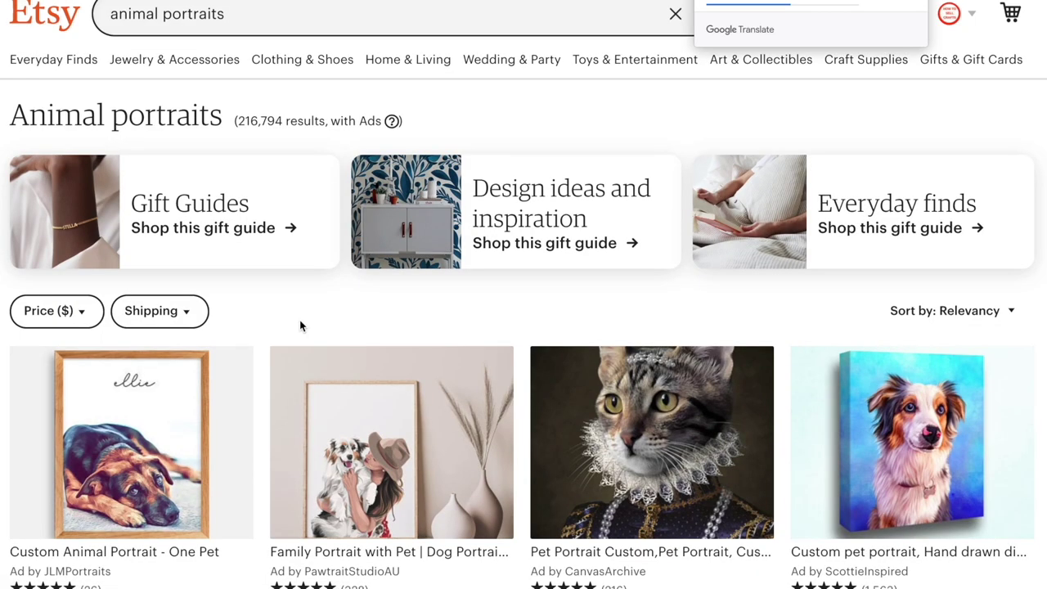
click(912, 5)
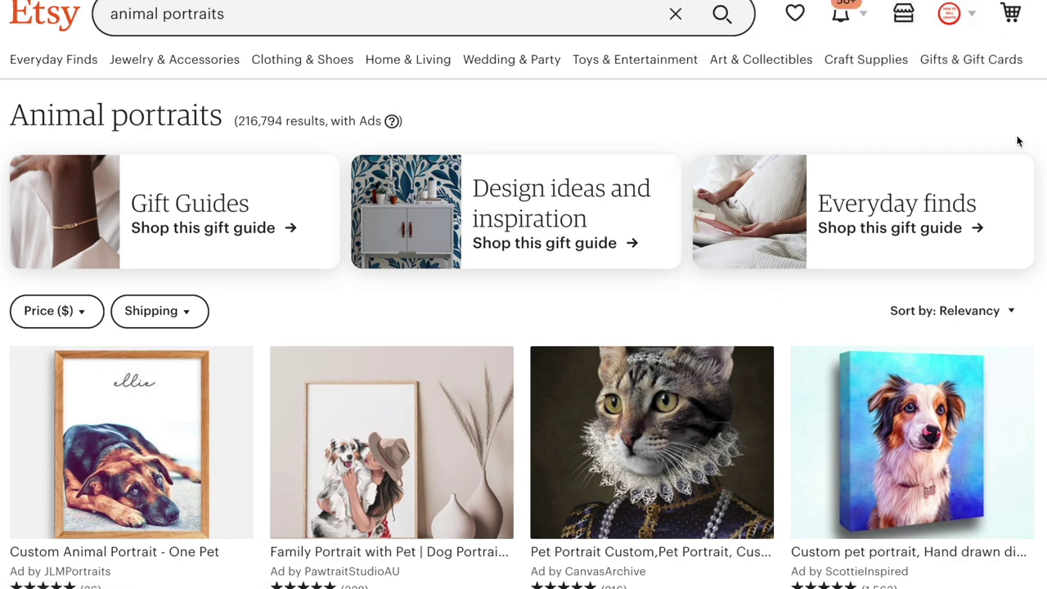
scroll(1018, 142, down, 4)
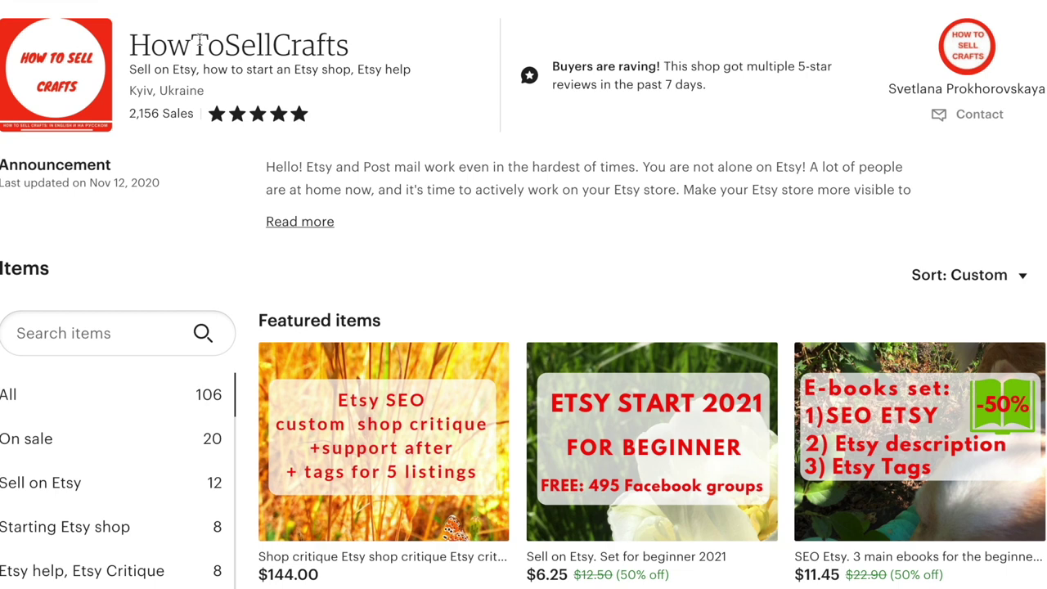
- Open the "Etsy на Русском" section of the HowToSellCrafts shop and browse its items
scroll(199, 43, down, 4)
scroll(201, 45, down, 1)
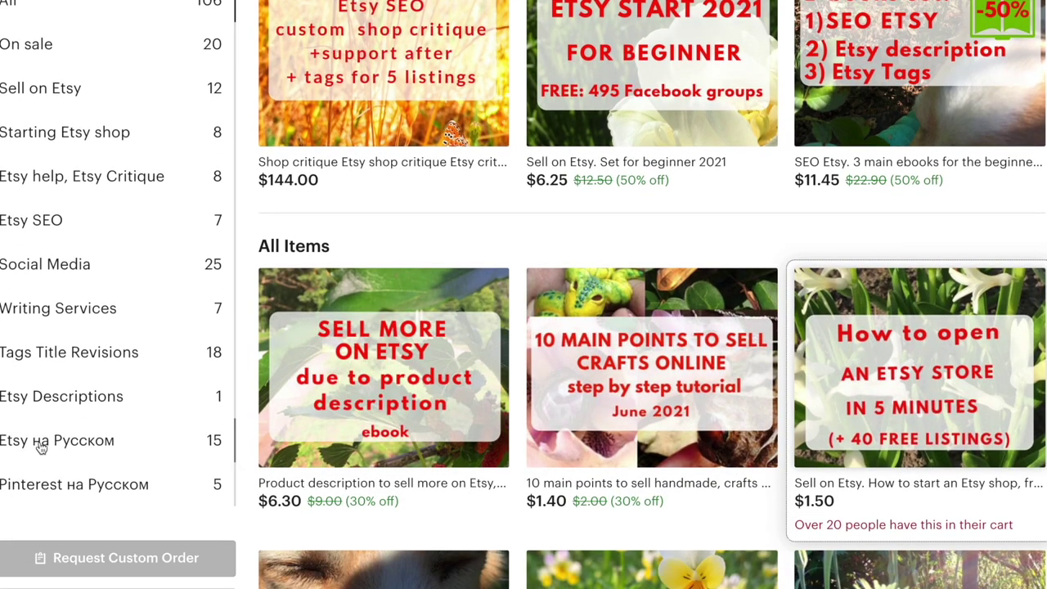
click(40, 446)
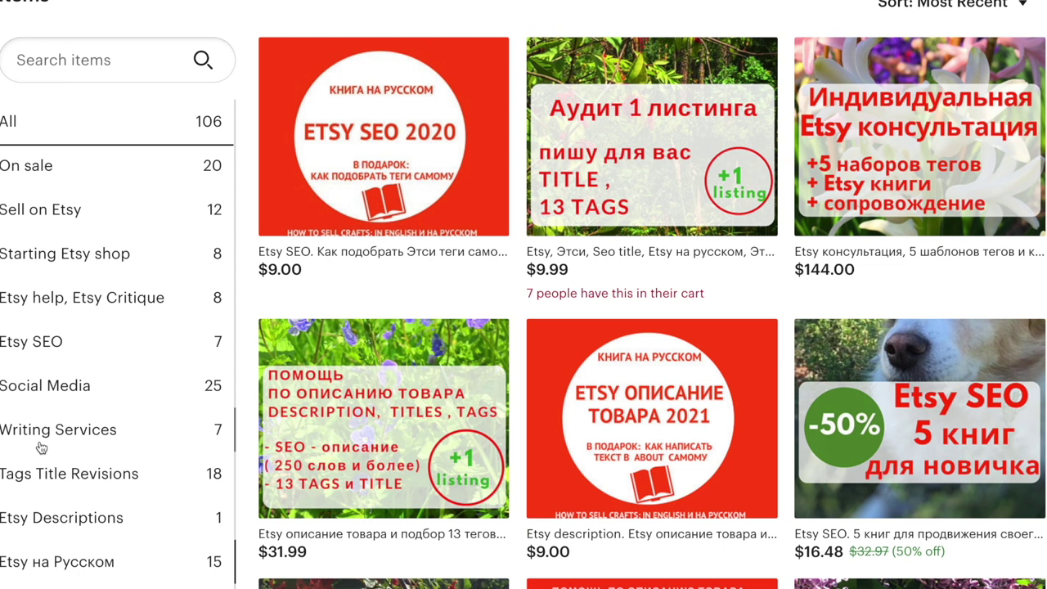
scroll(41, 448, down, 1)
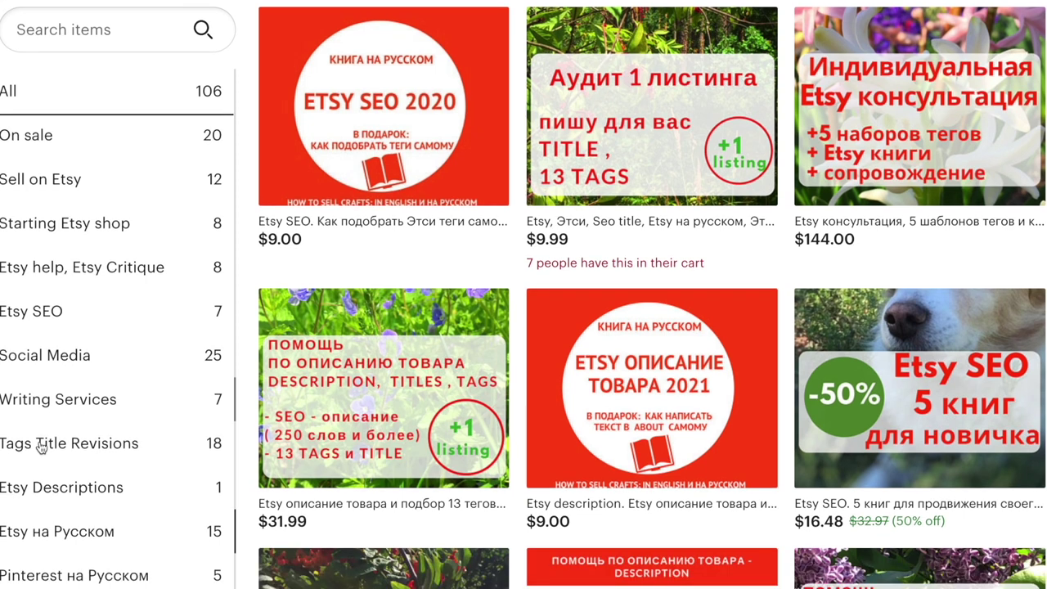